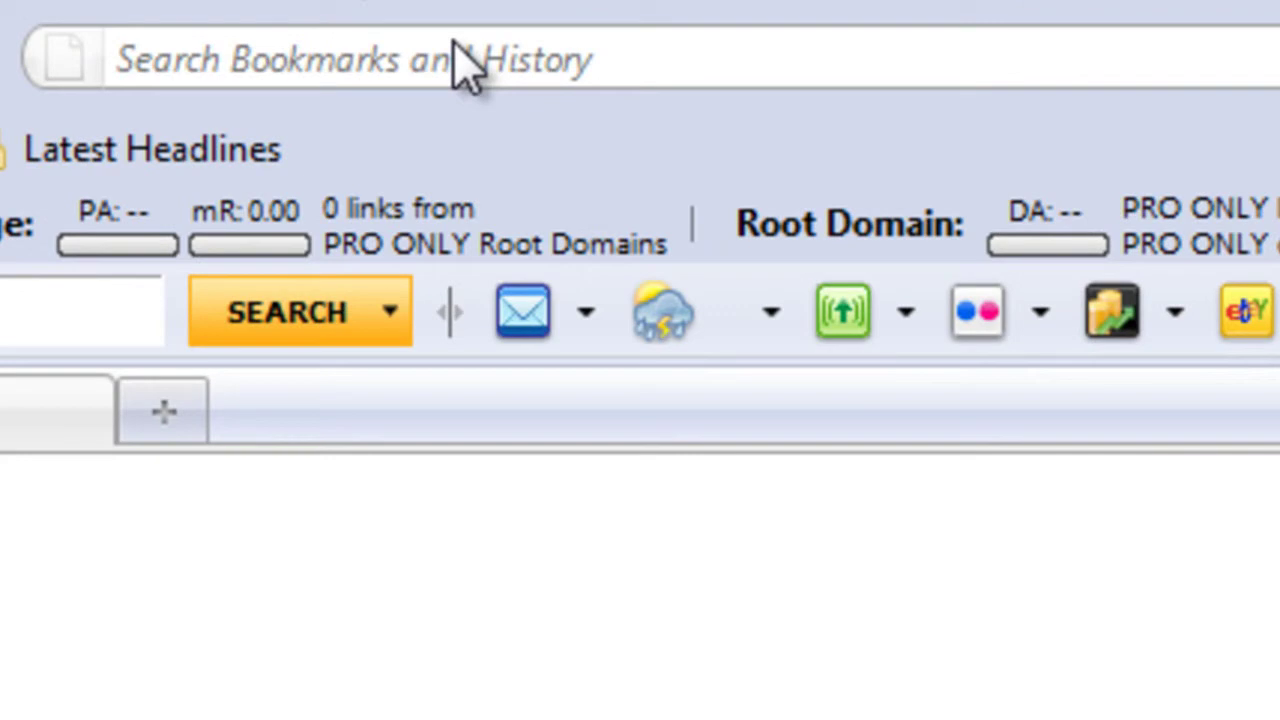
{"action": "left_click", "coordinate": [452, 62]}
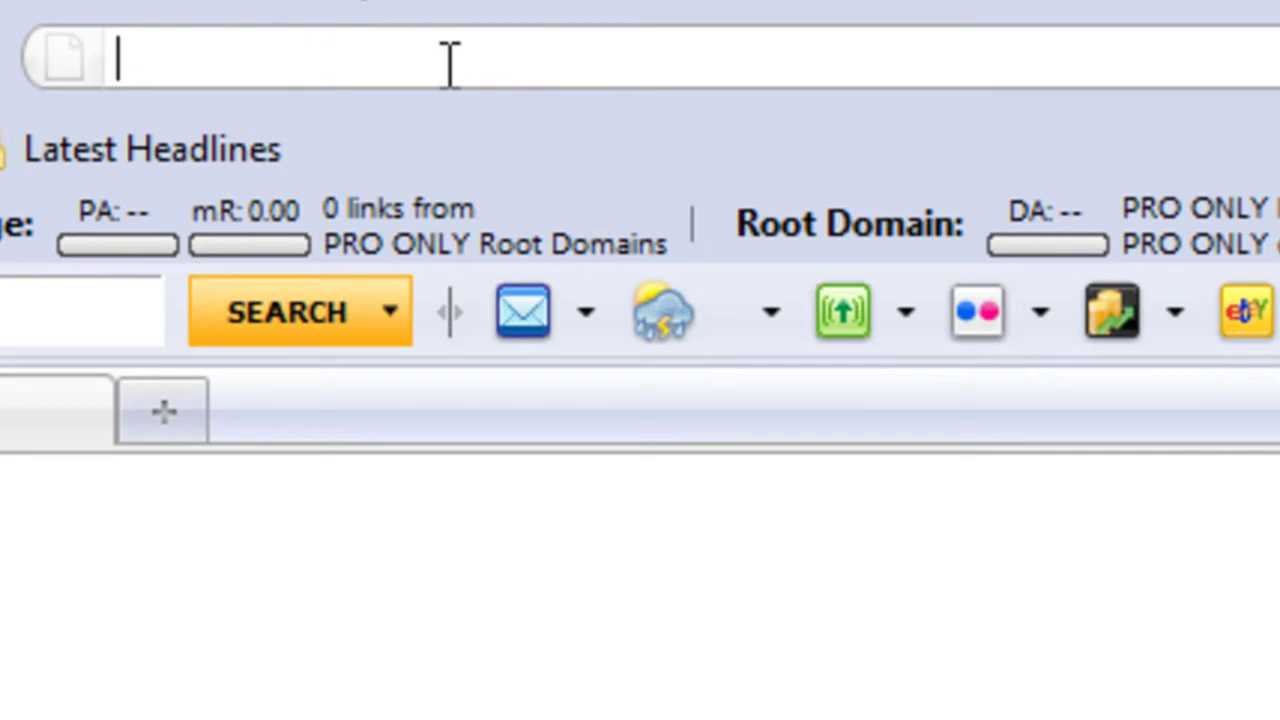
{"action": "type", "text": "http://www.wix.com"}
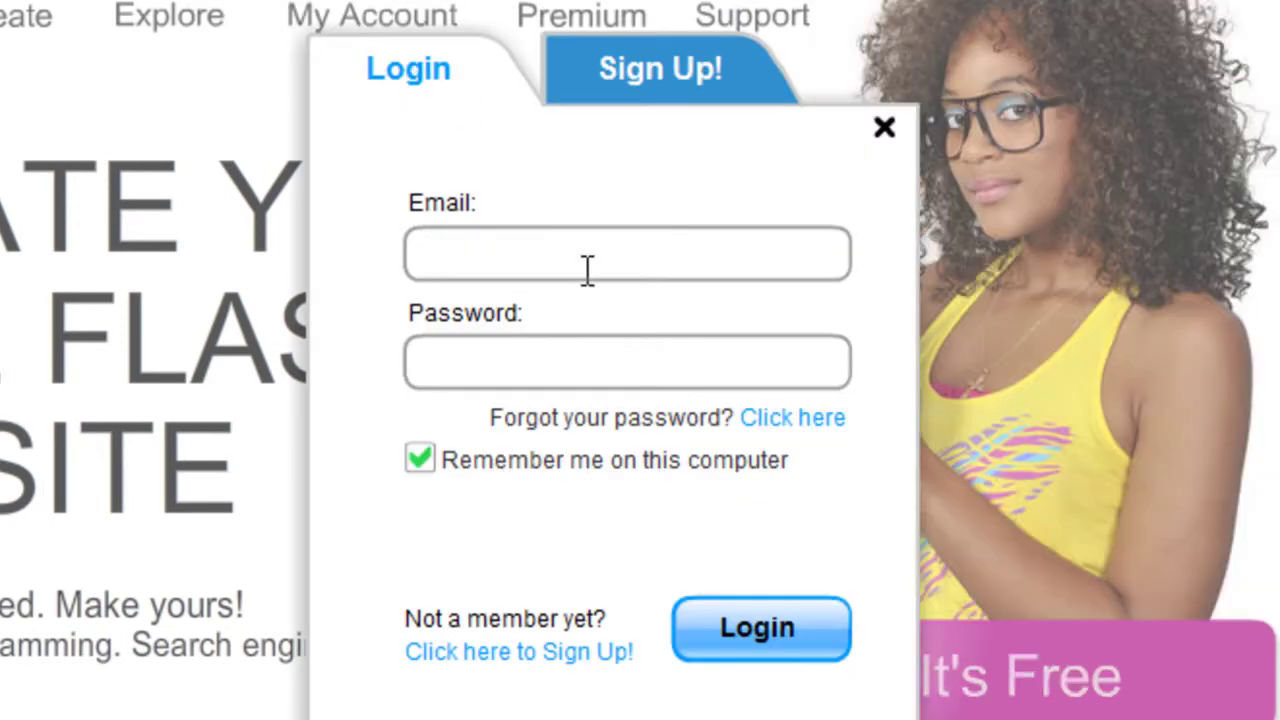
Step: Register a new Wix account with an email address and password
{"action": "left_click", "coordinate": [663, 77]}
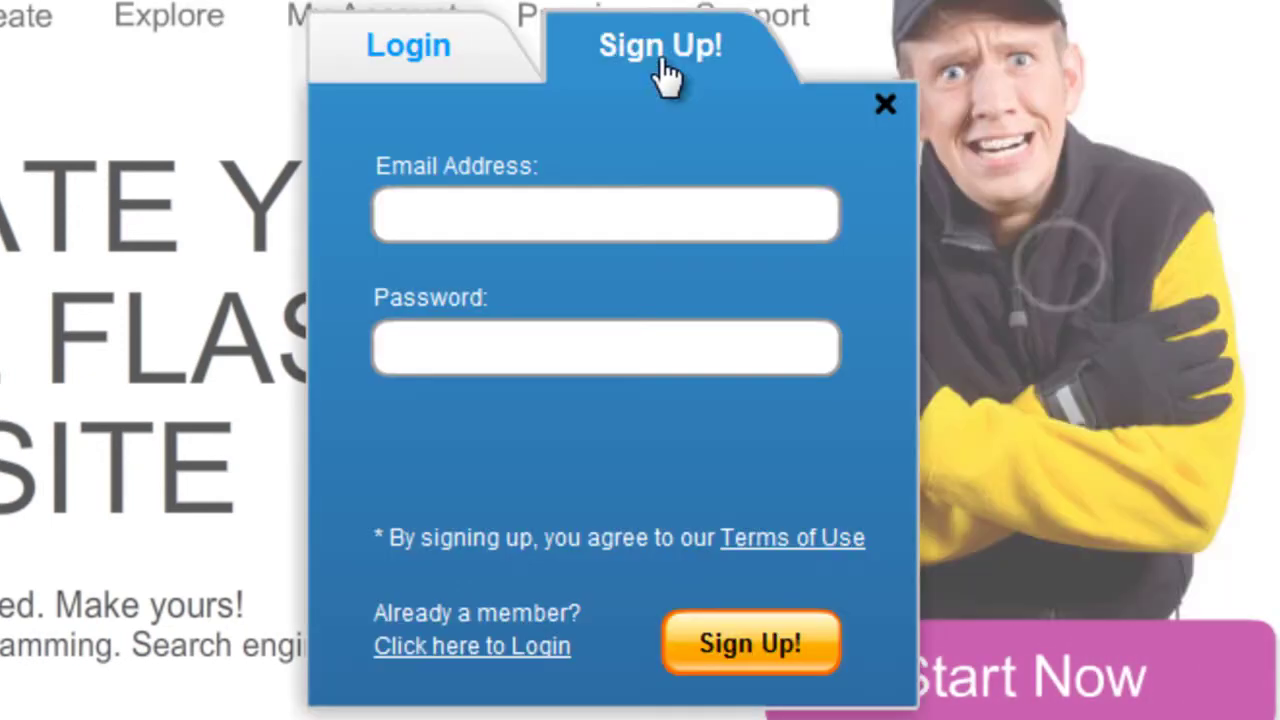
{"action": "left_click", "coordinate": [540, 200]}
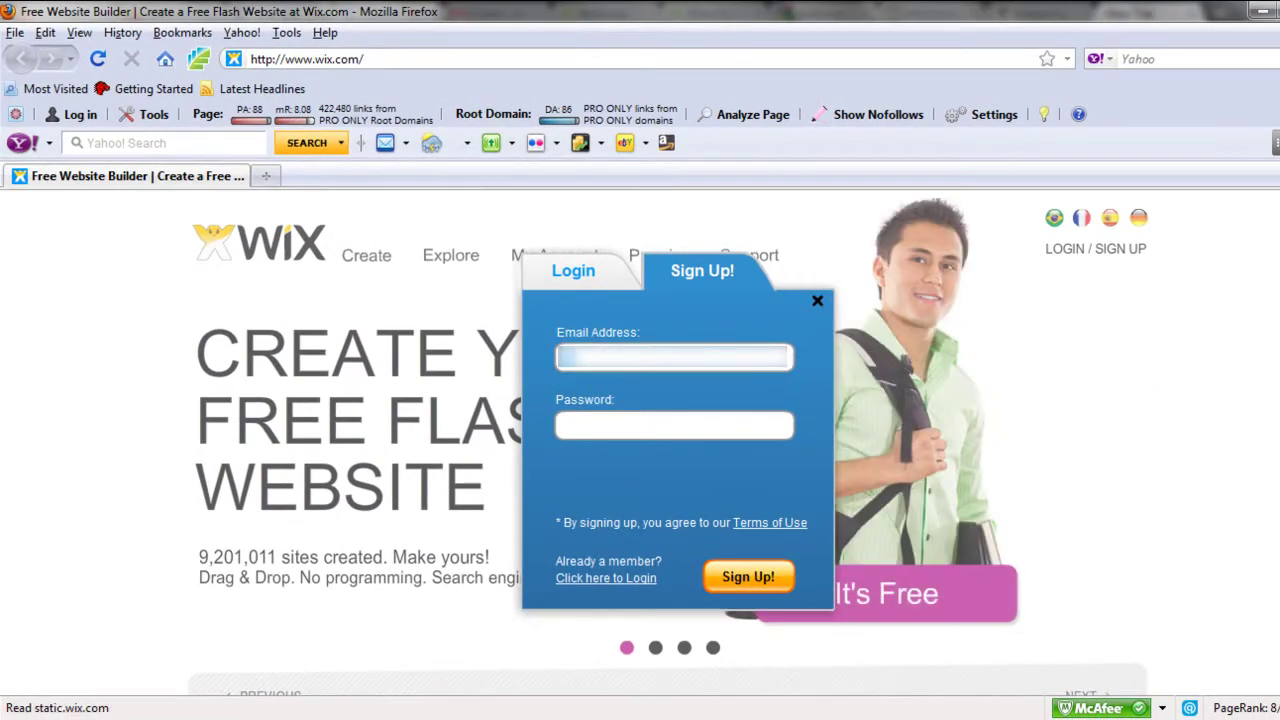
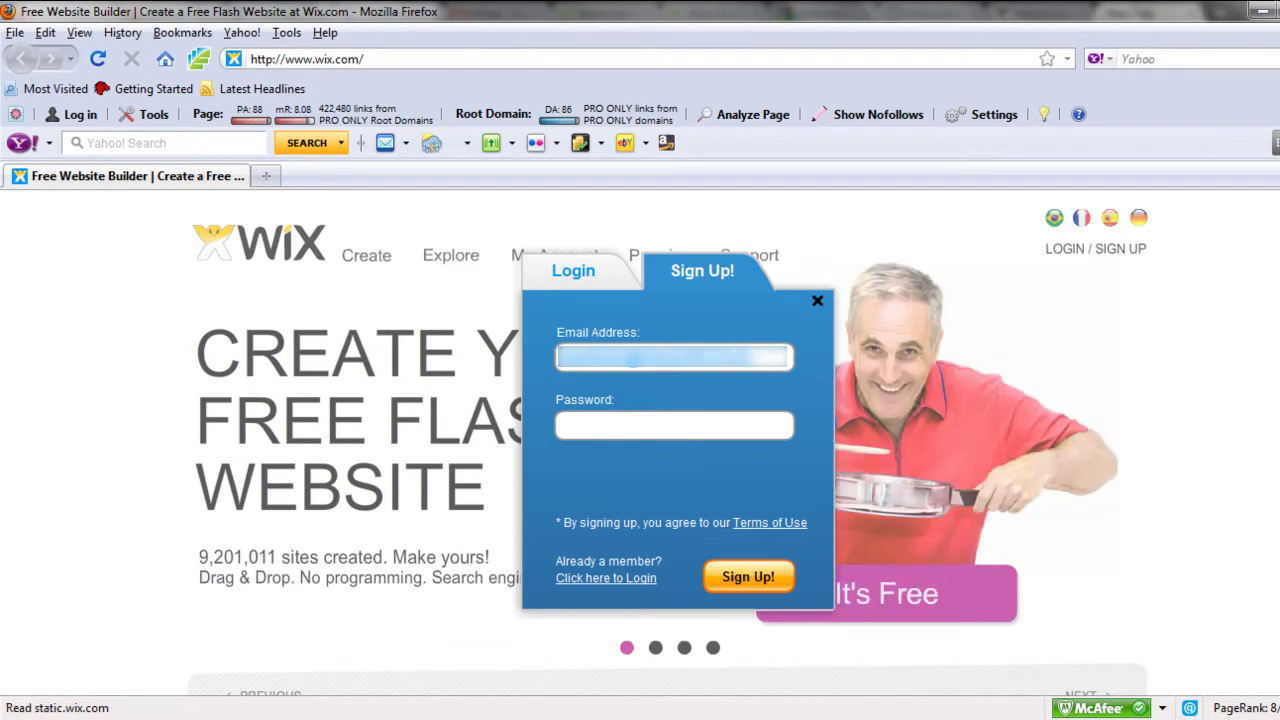
{"action": "key", "text": "Tab"}
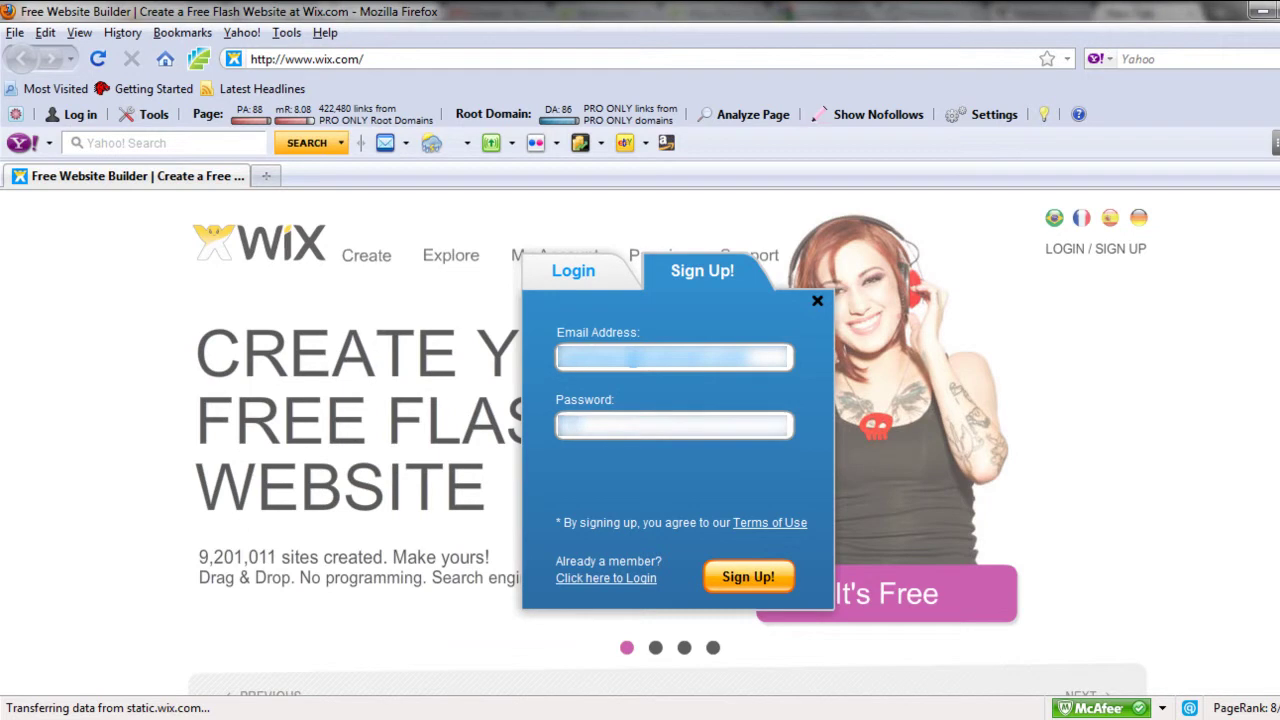
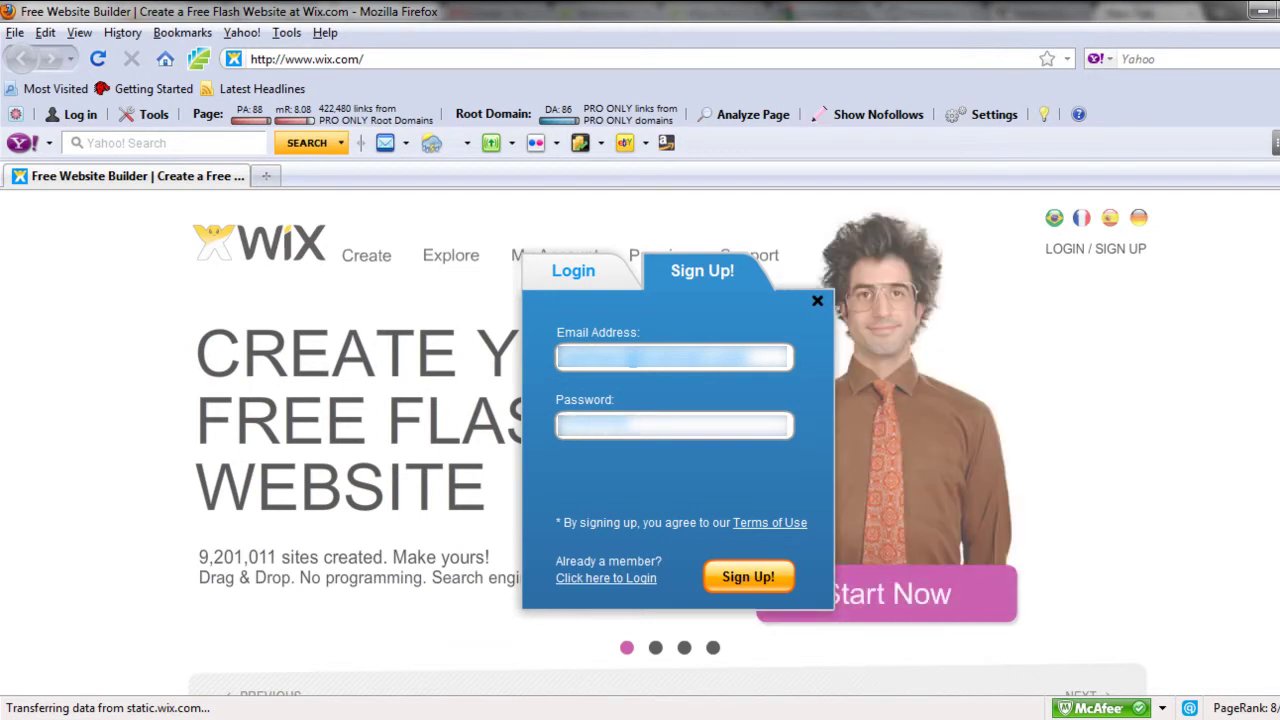
{"action": "left_click", "coordinate": [741, 582]}
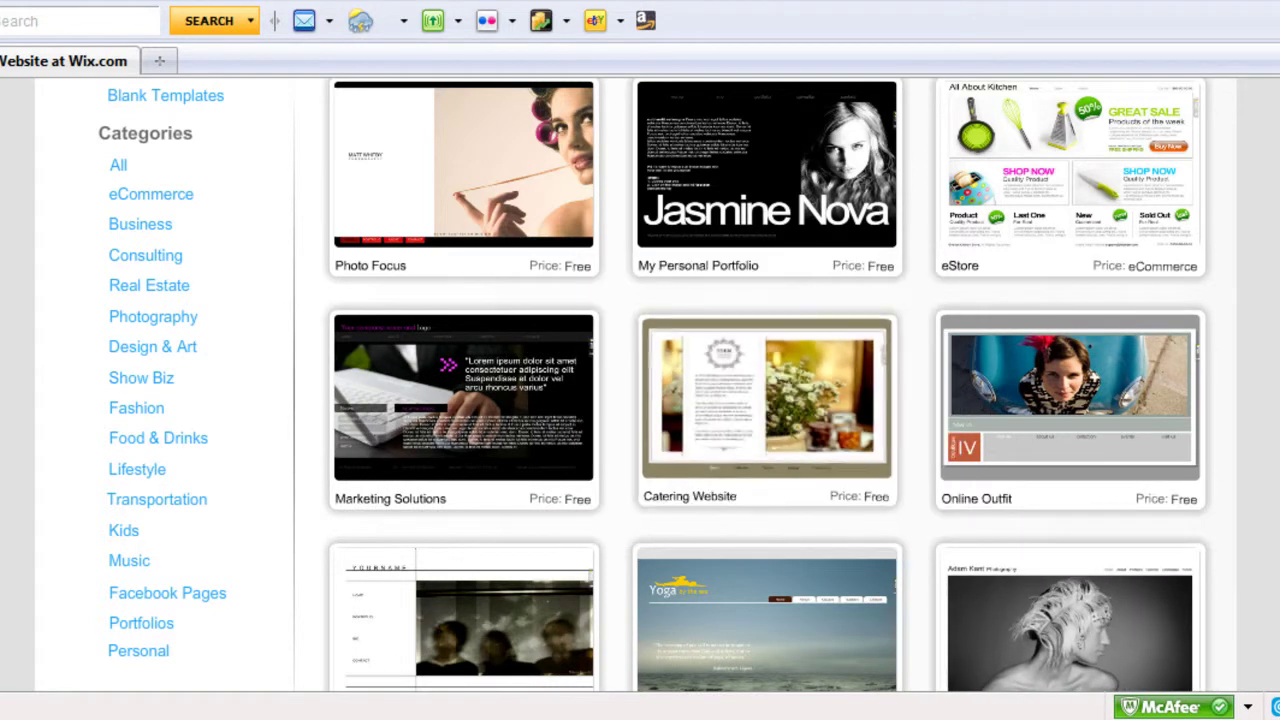
Step: Filter the template gallery to Music and open Show & Shout in the editor
{"action": "left_click", "coordinate": [130, 561]}
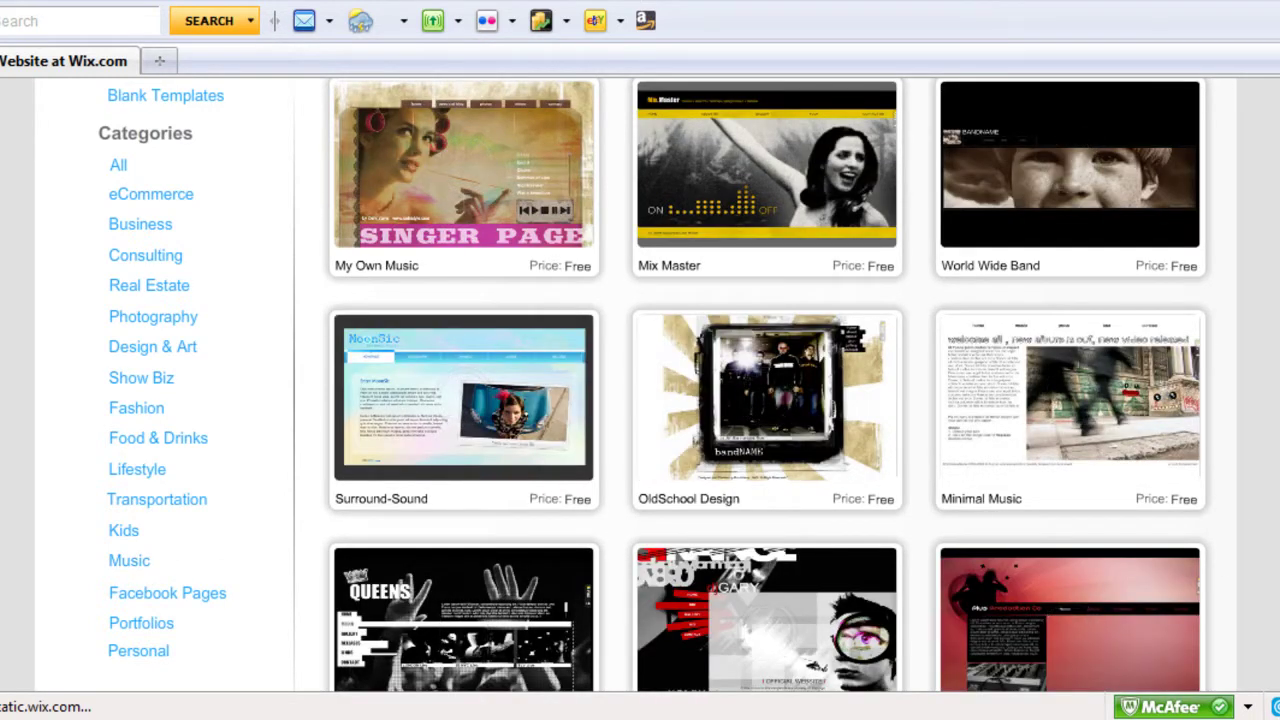
{"action": "scroll", "coordinate": [640, 400], "scroll_direction": "down", "scroll_amount": 3}
{"action": "scroll", "coordinate": [640, 400], "scroll_direction": "up", "scroll_amount": 8}
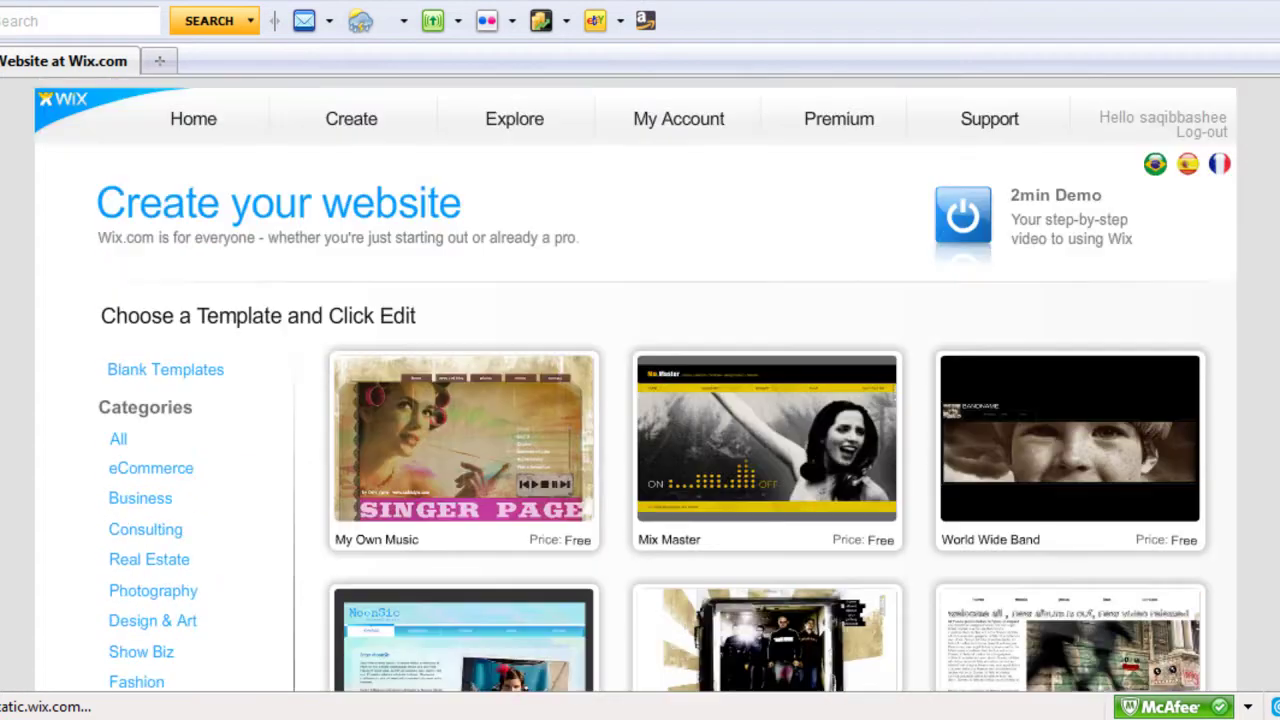
{"action": "scroll", "coordinate": [640, 400], "scroll_direction": "down", "scroll_amount": 3}
{"action": "scroll", "coordinate": [640, 400], "scroll_direction": "down", "scroll_amount": 6}
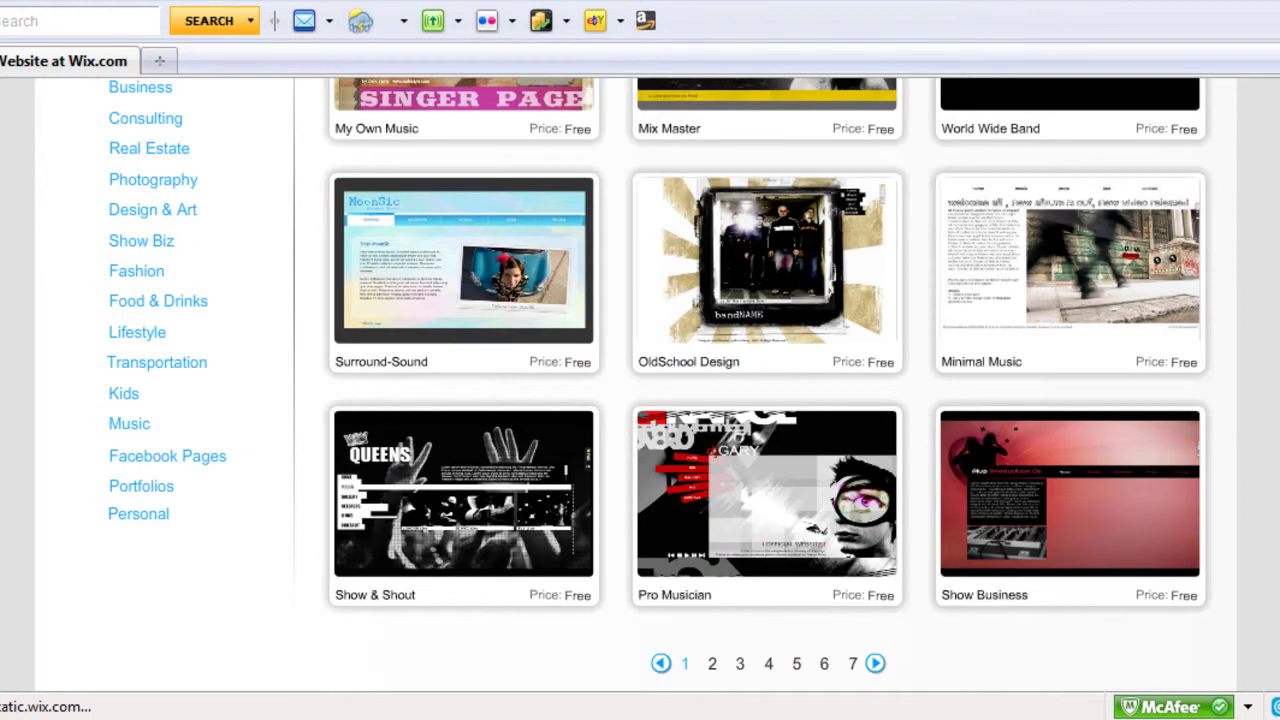
{"action": "left_click", "coordinate": [410, 502]}
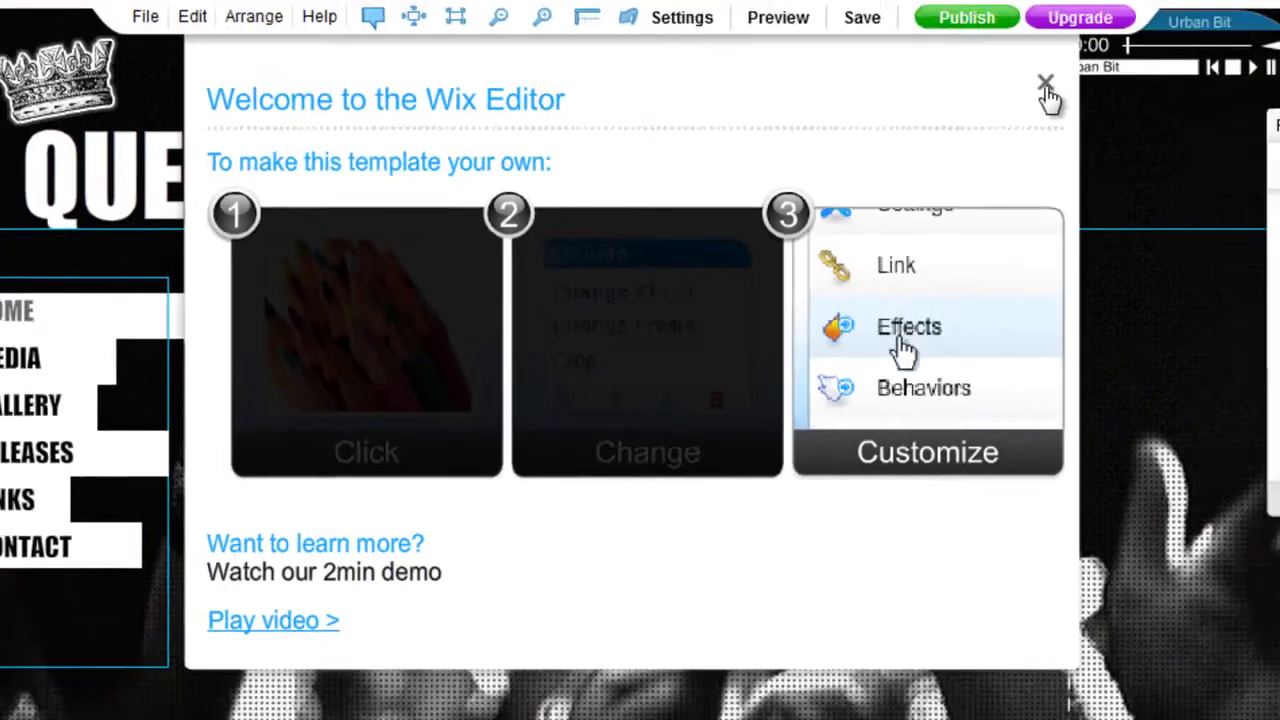
Step: Close the 'Welcome to the Wix Editor' guide
{"action": "left_click", "coordinate": [1127, 55]}
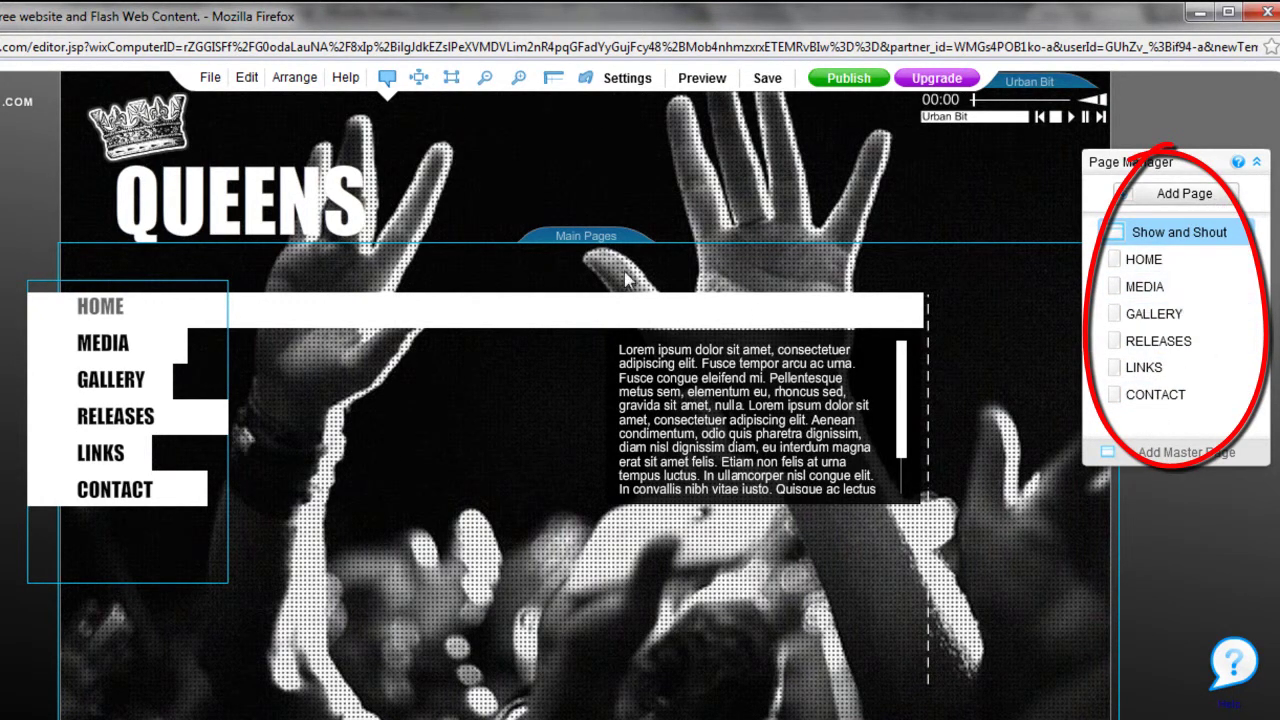
Step: Select the QUEENS title, then move the Home paragraph box beside the menu
{"action": "left_click", "coordinate": [329, 209]}
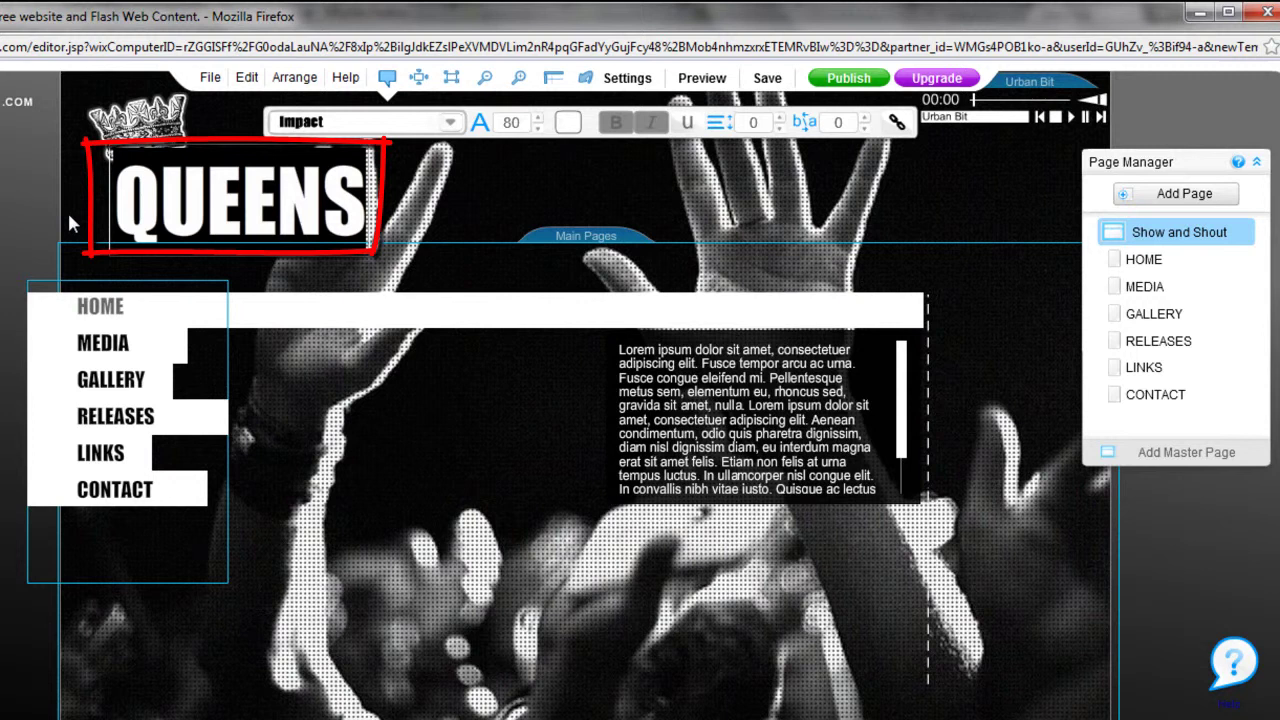
{"action": "left_click", "coordinate": [113, 390]}
{"action": "left_click", "coordinate": [620, 360]}
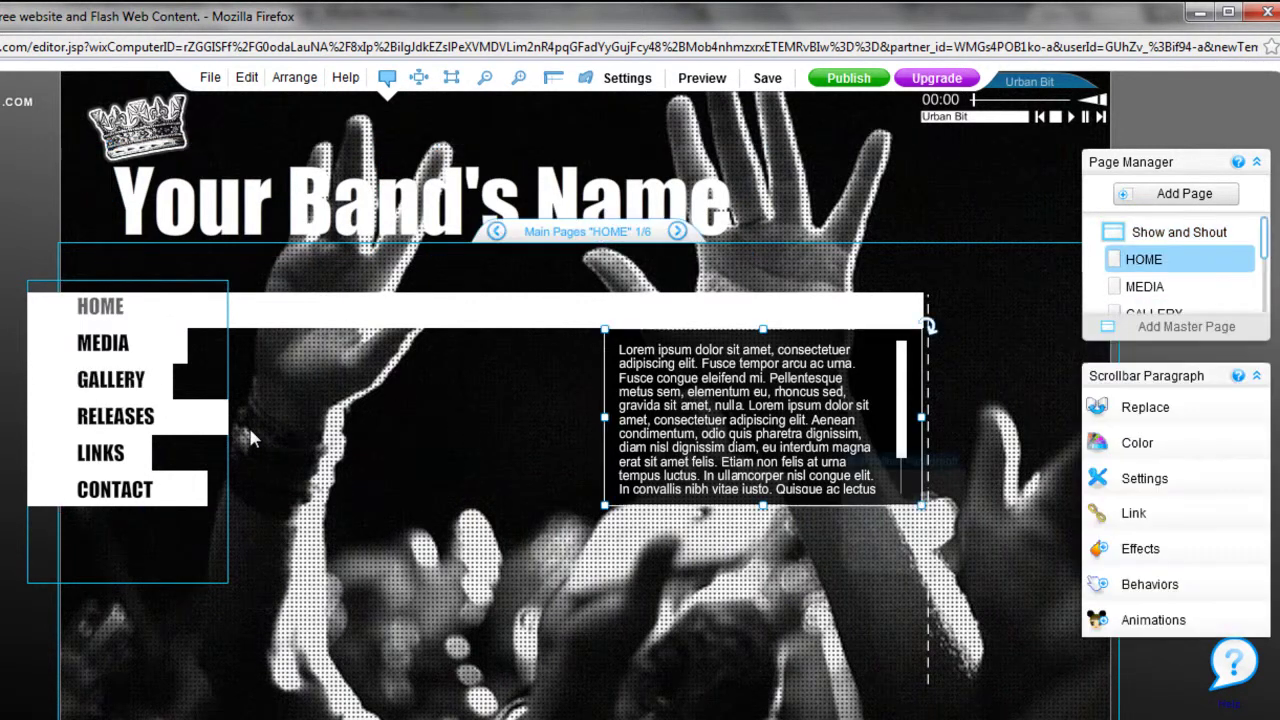
{"action": "right_click", "coordinate": [610, 355]}
{"action": "left_click_drag", "start_coordinate": [610, 355], "coordinate": [250, 438]}
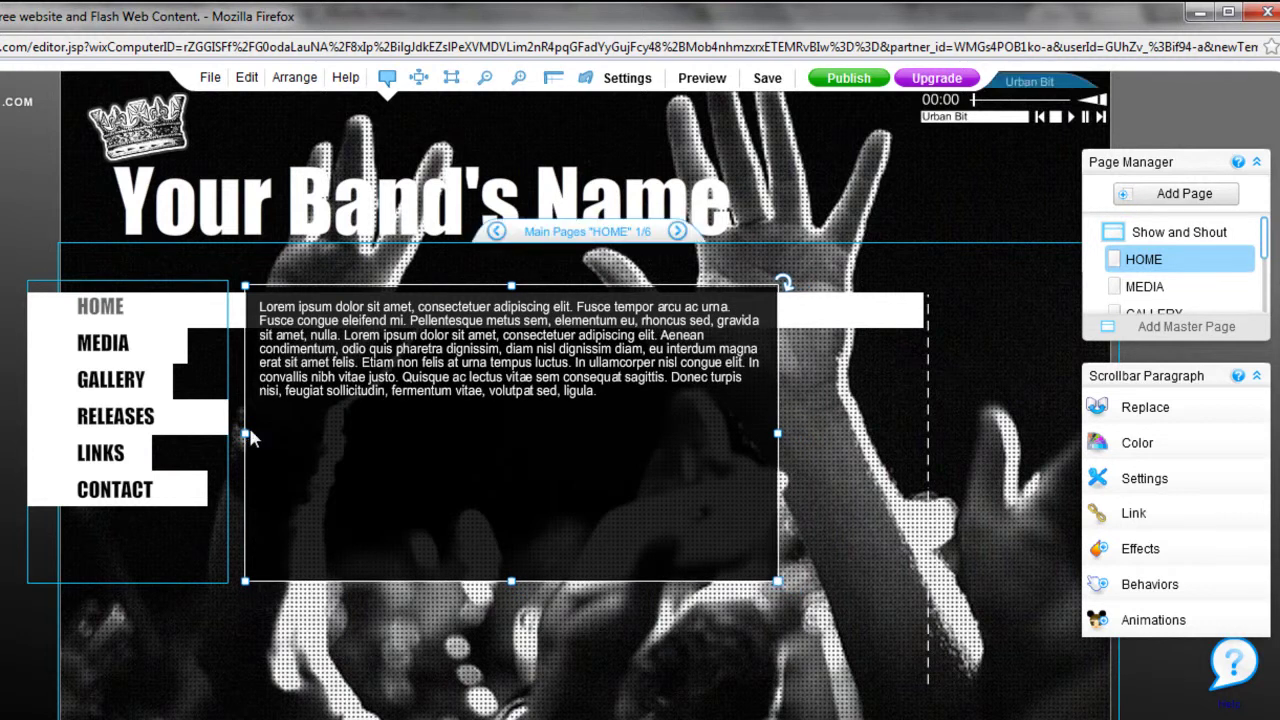
Step: Replace the Home paragraph text with a short band introduction, then select the menu
{"action": "double_click", "coordinate": [250, 437]}
{"action": "type", "text": "Information about your band, crazy tour stories and detailed outline of your musical journey !"}
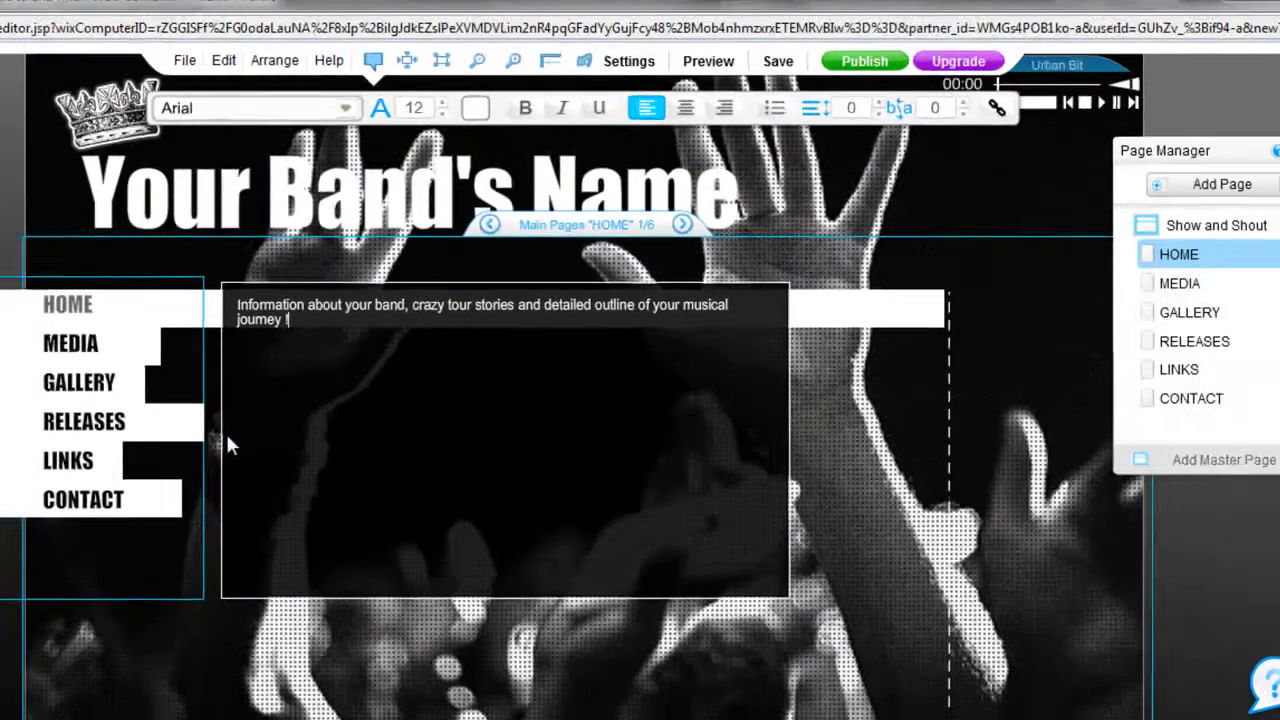
{"action": "left_click", "coordinate": [235, 448]}
{"action": "left_click", "coordinate": [235, 448]}
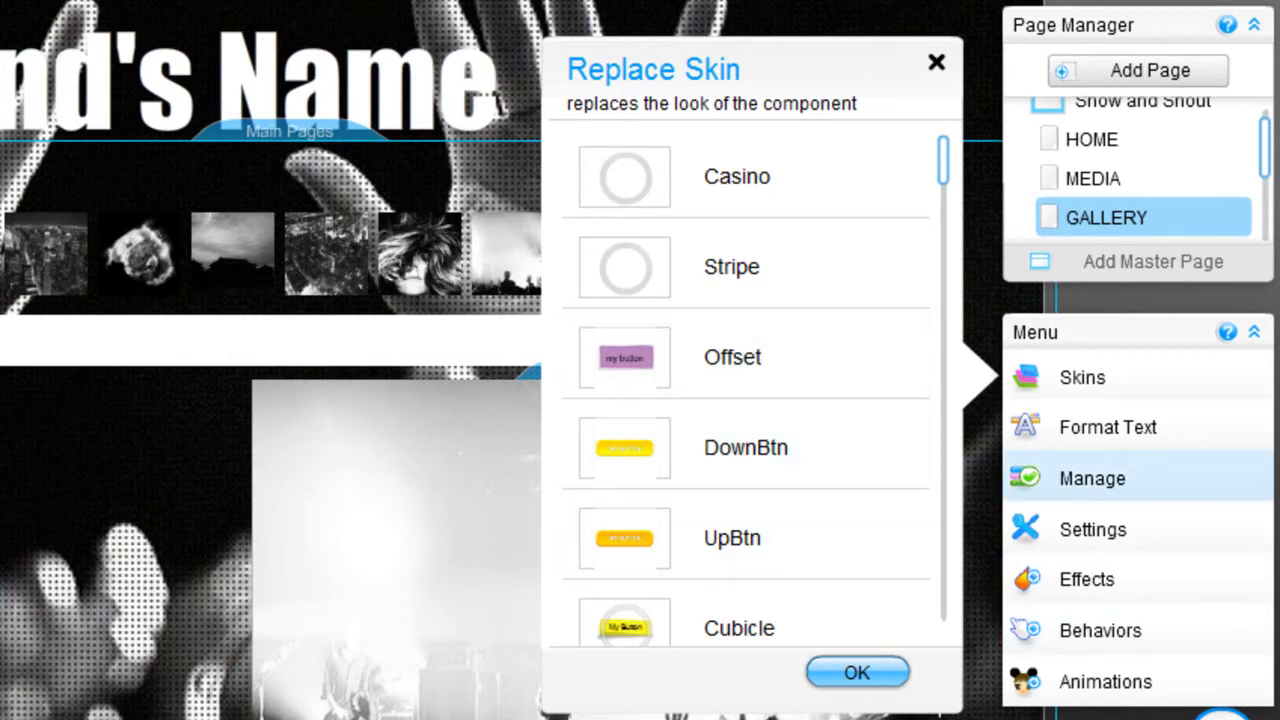
Step: Dismiss the menu skin choices unchanged and bring up the menu's page entries
{"action": "left_click", "coordinate": [1108, 427]}
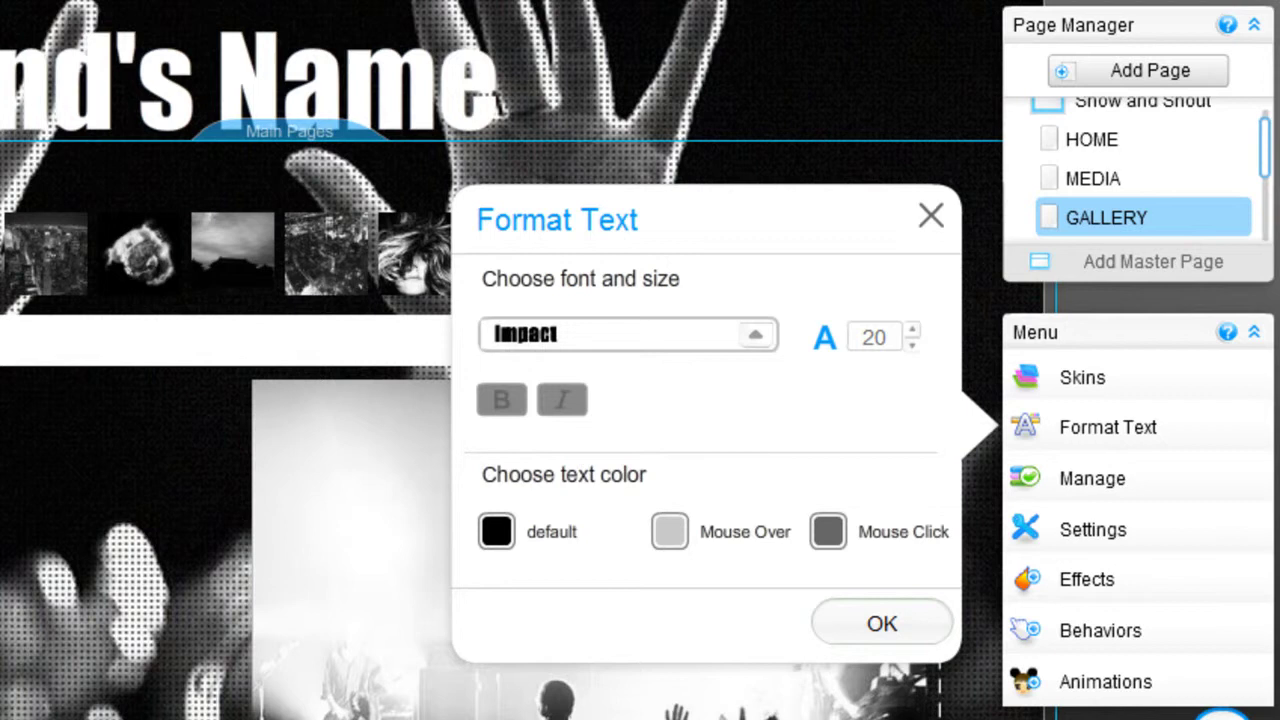
{"action": "left_click", "coordinate": [1092, 478]}
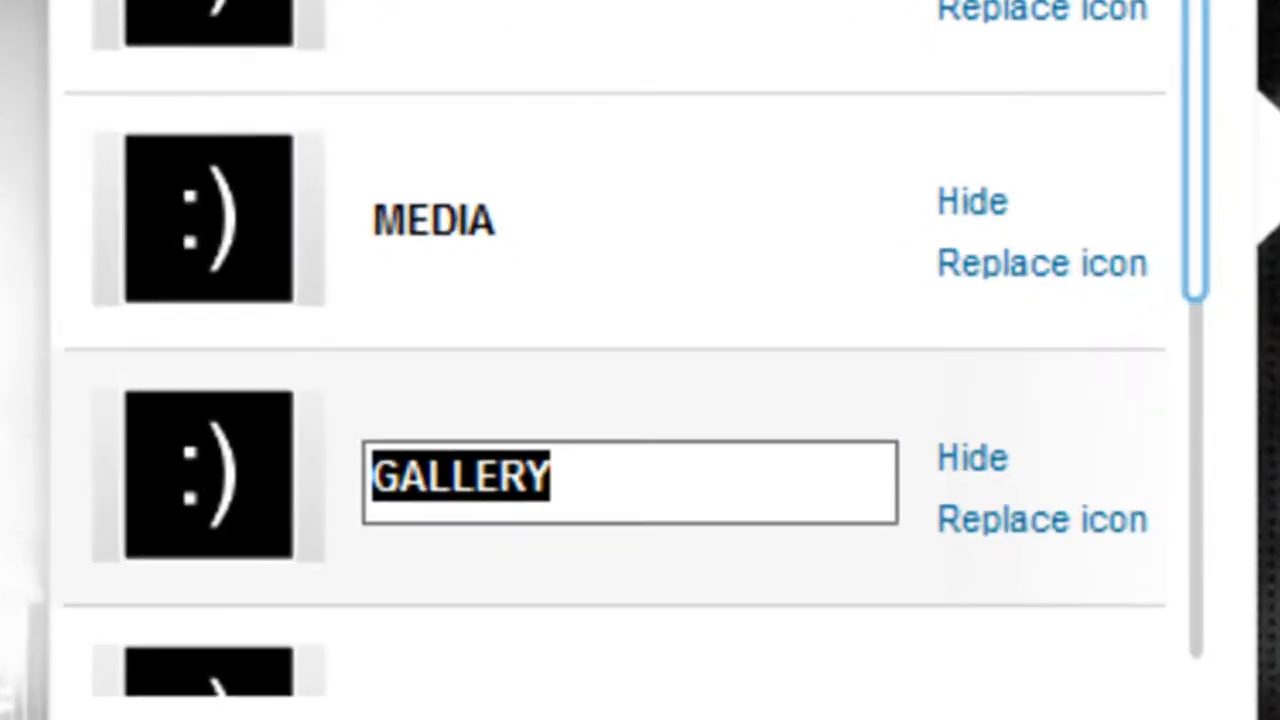
Step: Rename the GALLERY menu button to 'Pictures'
{"action": "type", "text": "Pi"}
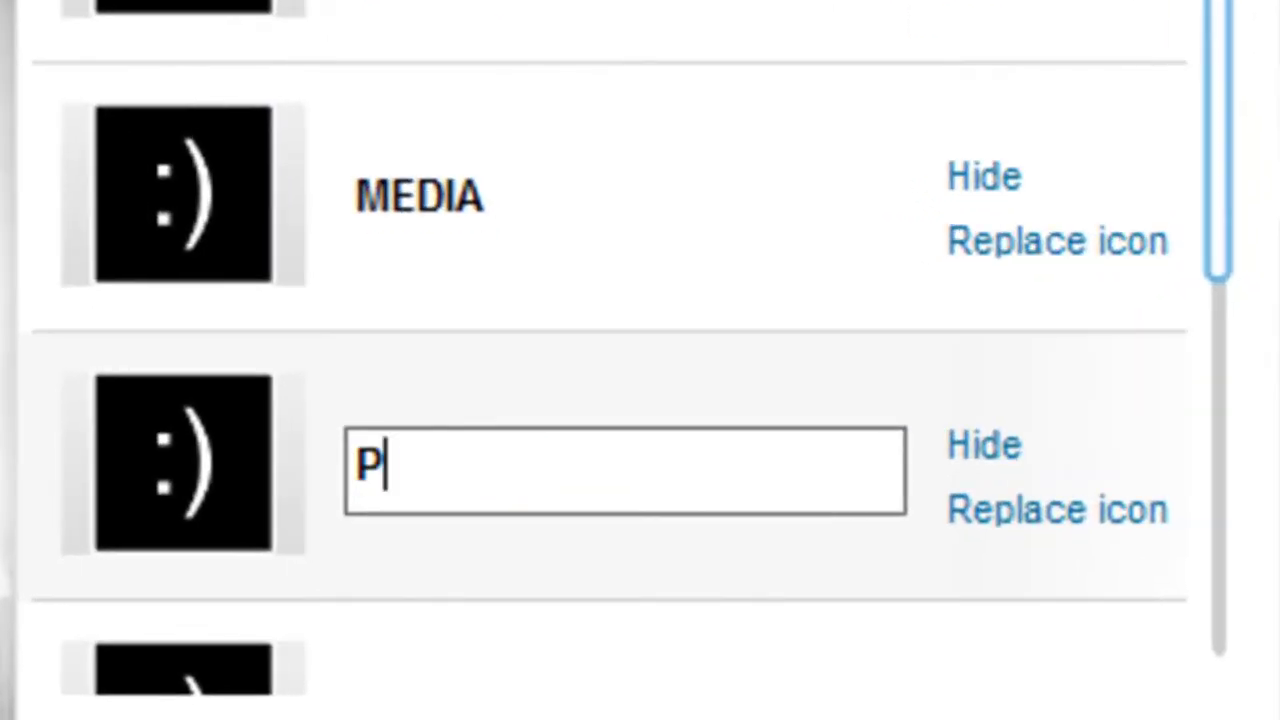
{"action": "type", "text": "ctu"}
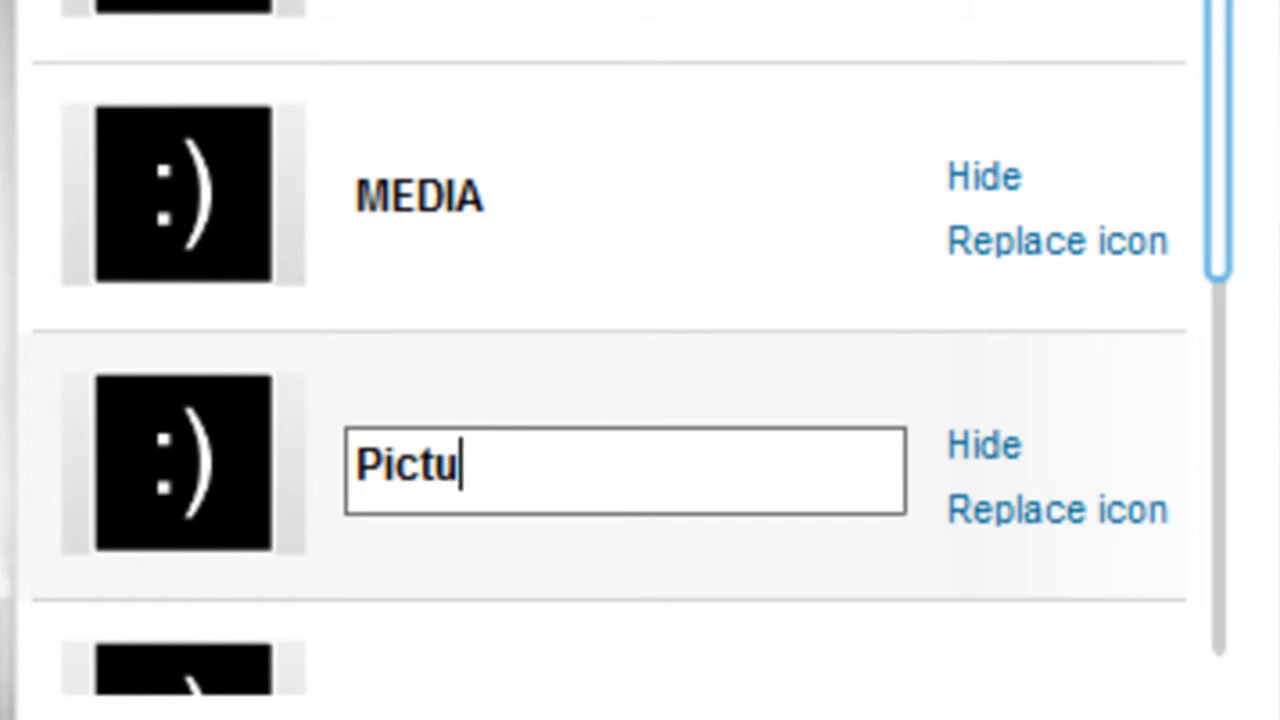
{"action": "type", "text": "res"}
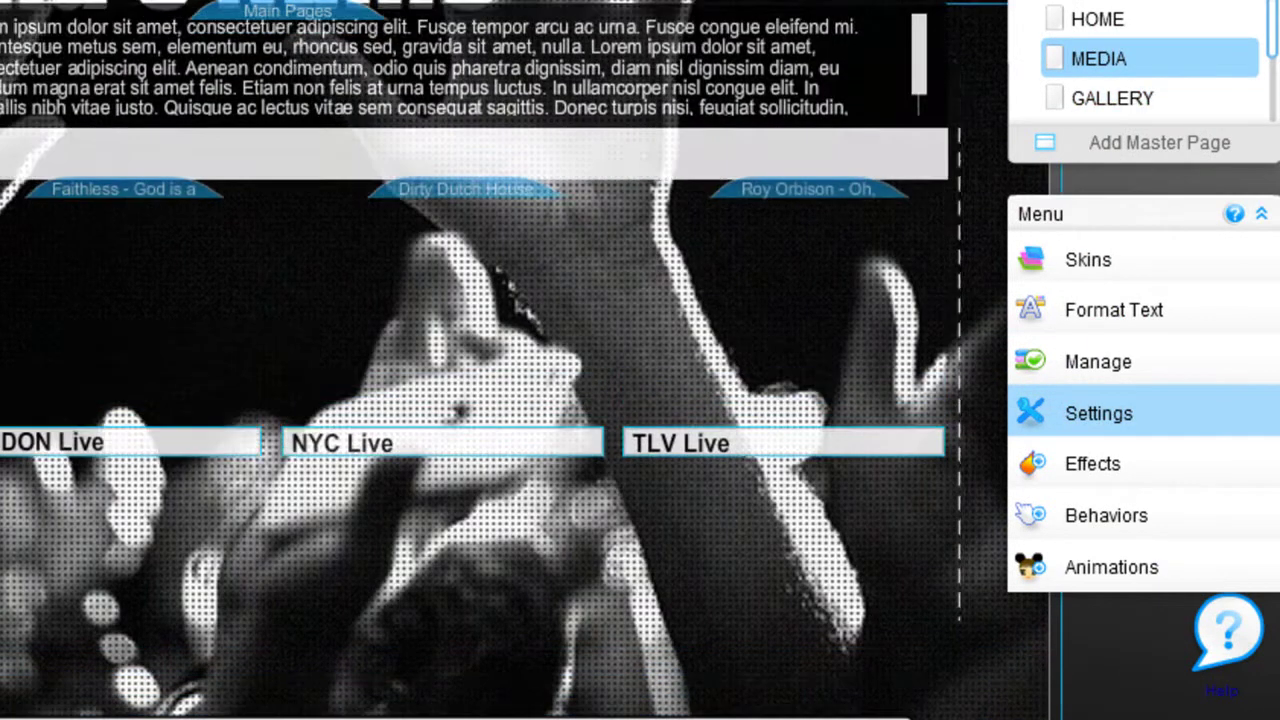
{"action": "left_click", "coordinate": [1098, 413]}
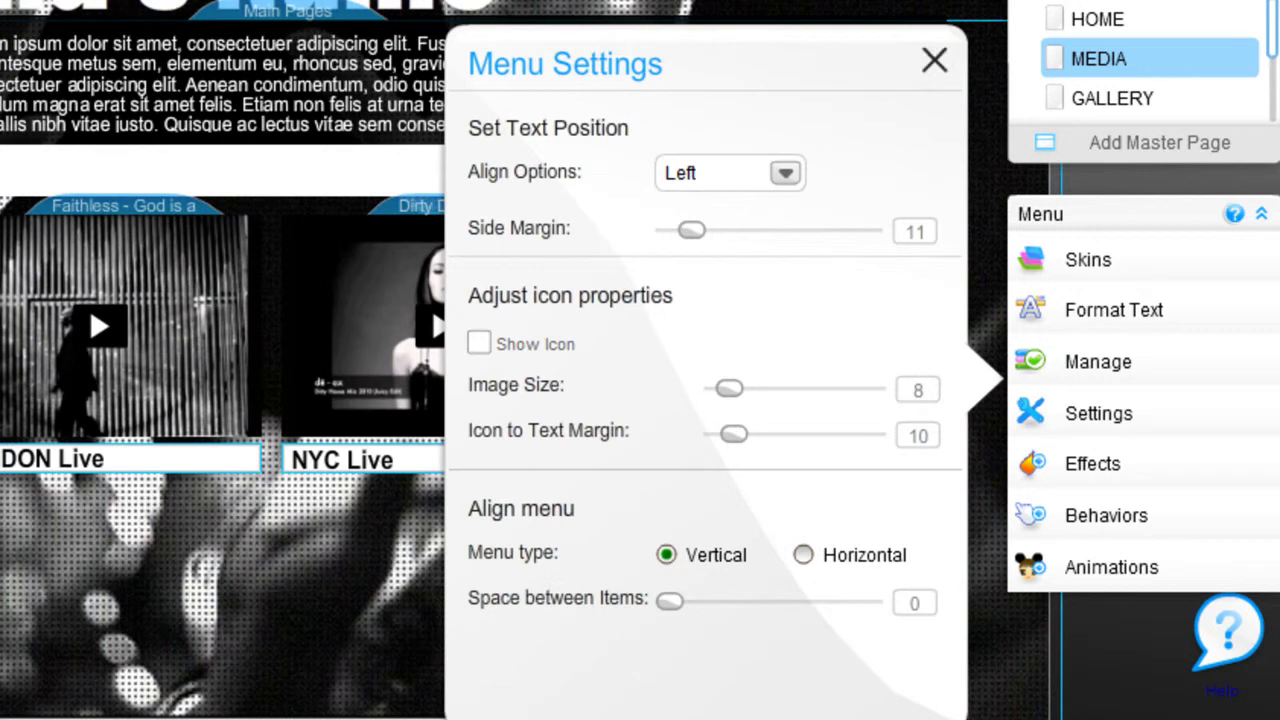
{"action": "left_click", "coordinate": [934, 60]}
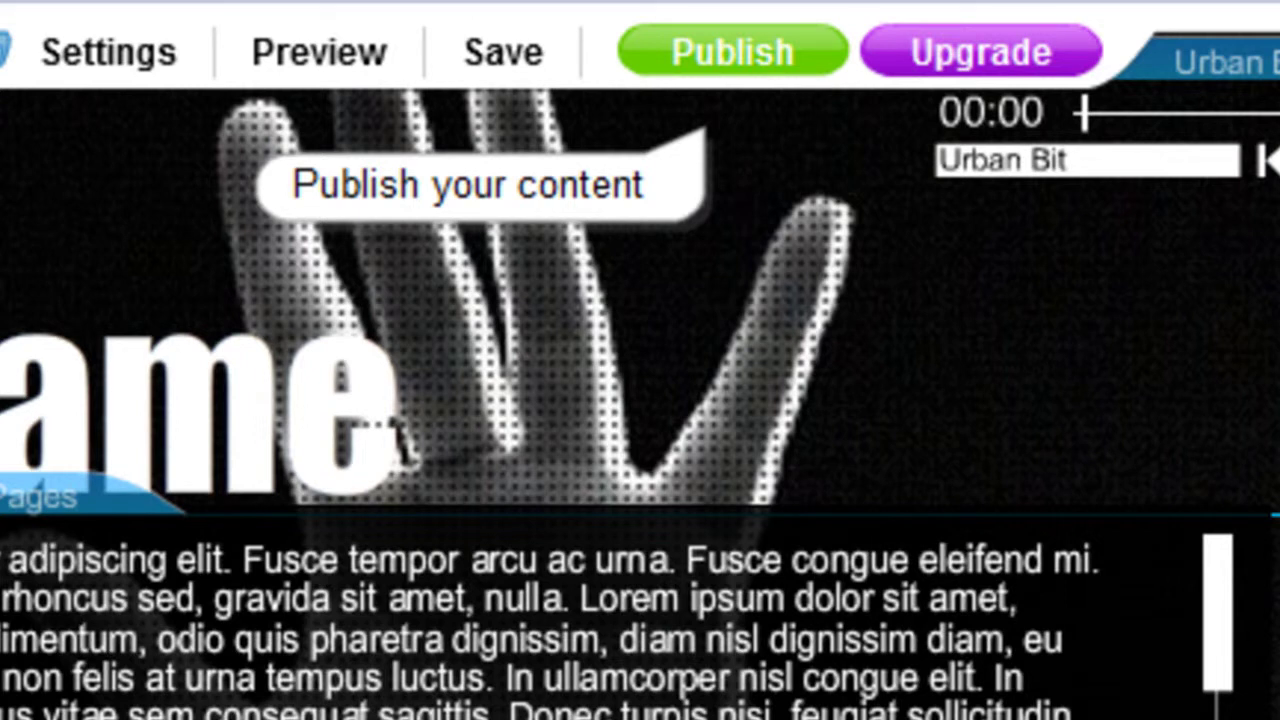
Step: Publish the site under the name 'My Band Wesbite'
{"action": "left_click", "coordinate": [700, 52]}
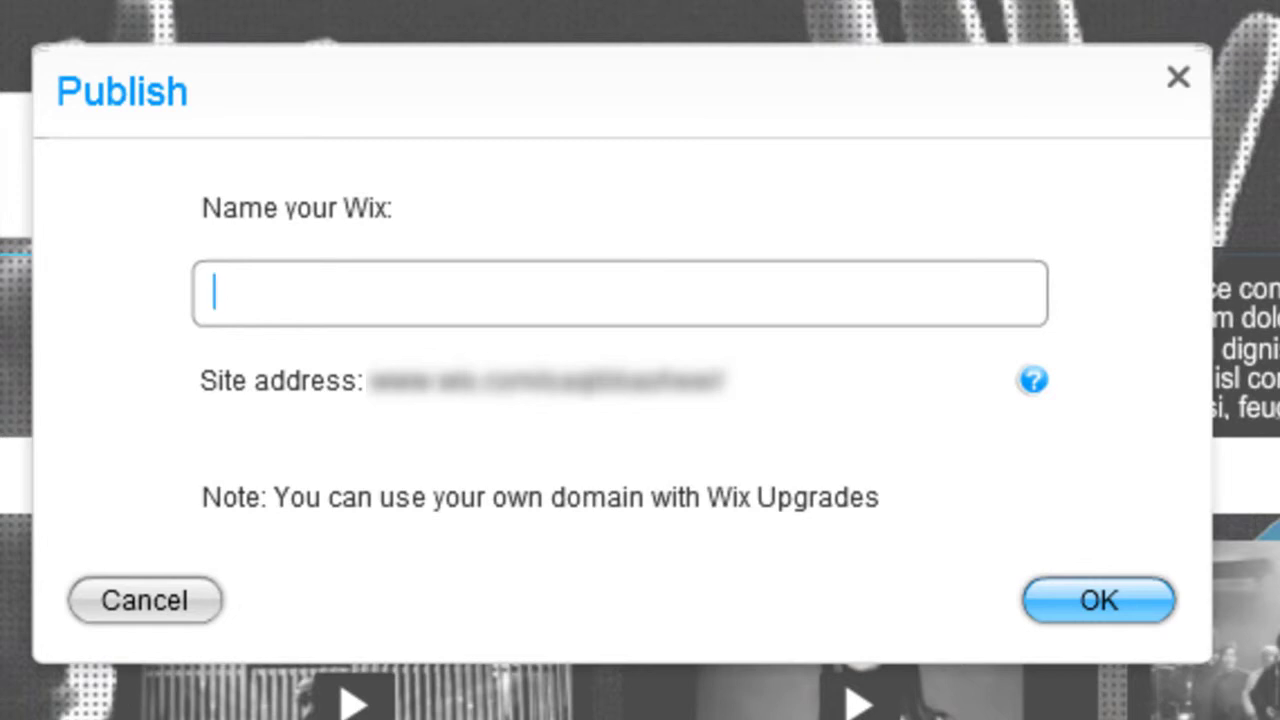
{"action": "type", "text": "My Ban"}
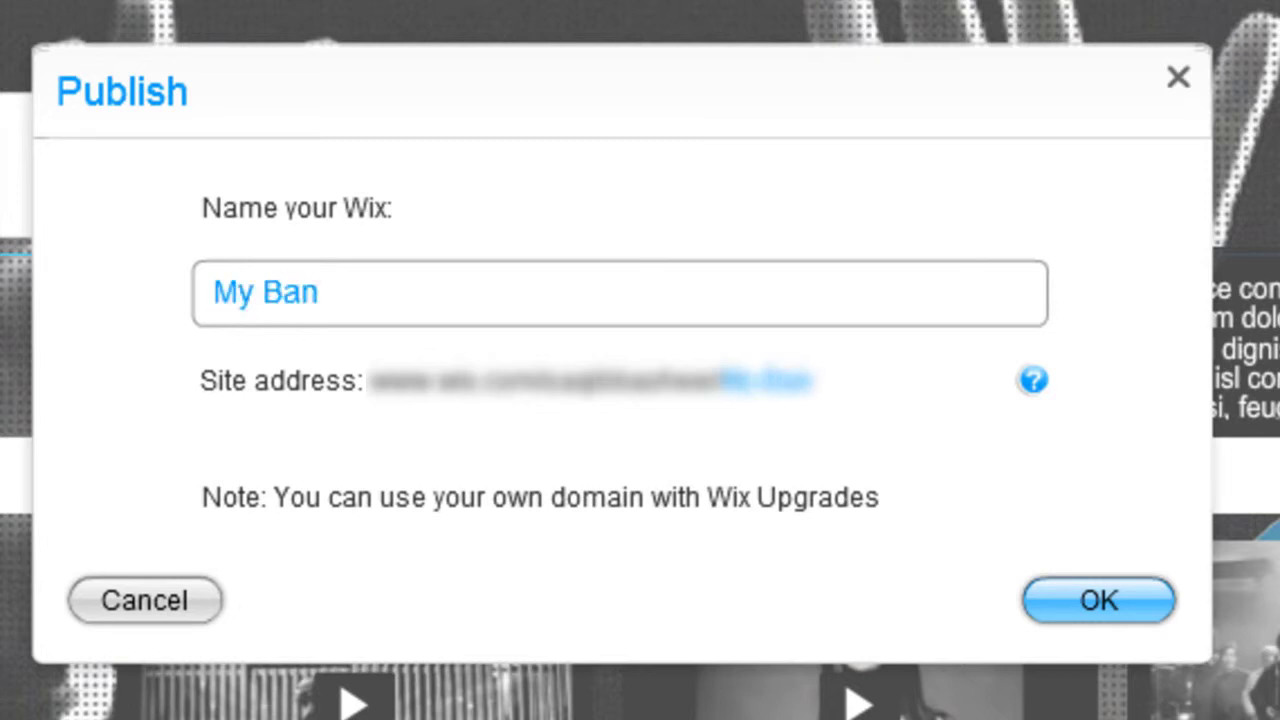
{"action": "type", "text": "d Wesbite"}
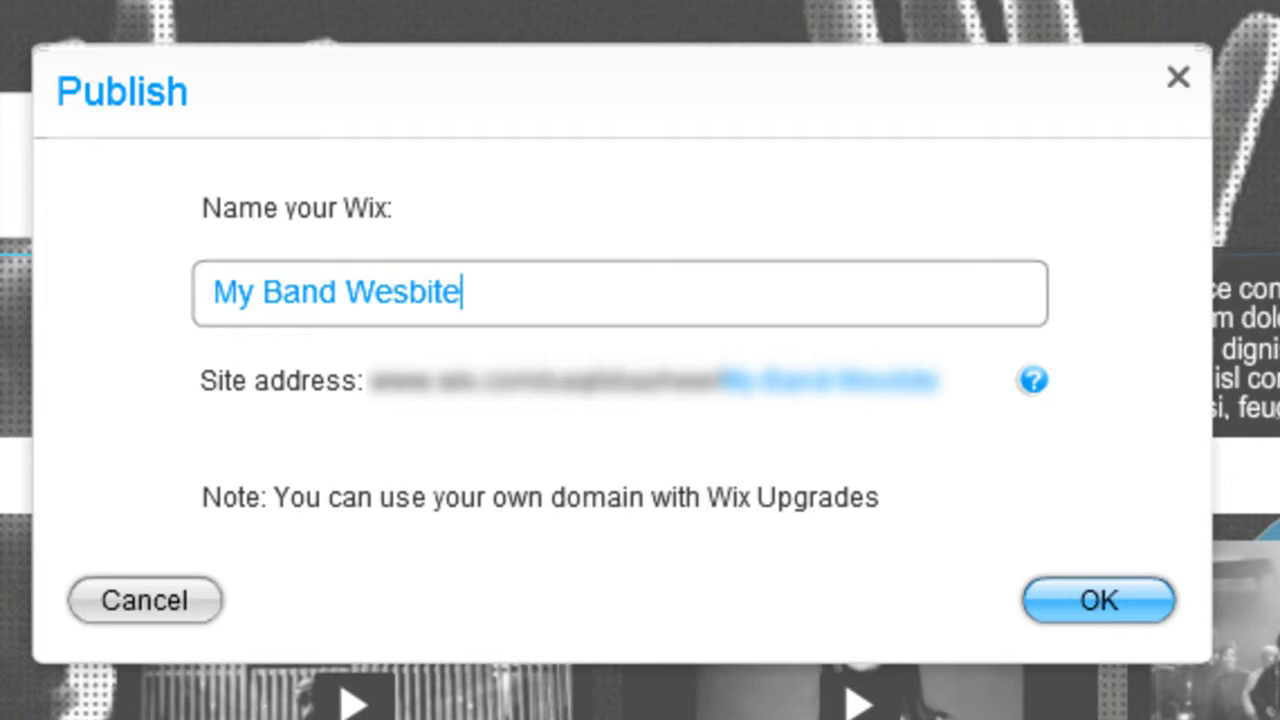
{"action": "key", "text": "Return"}
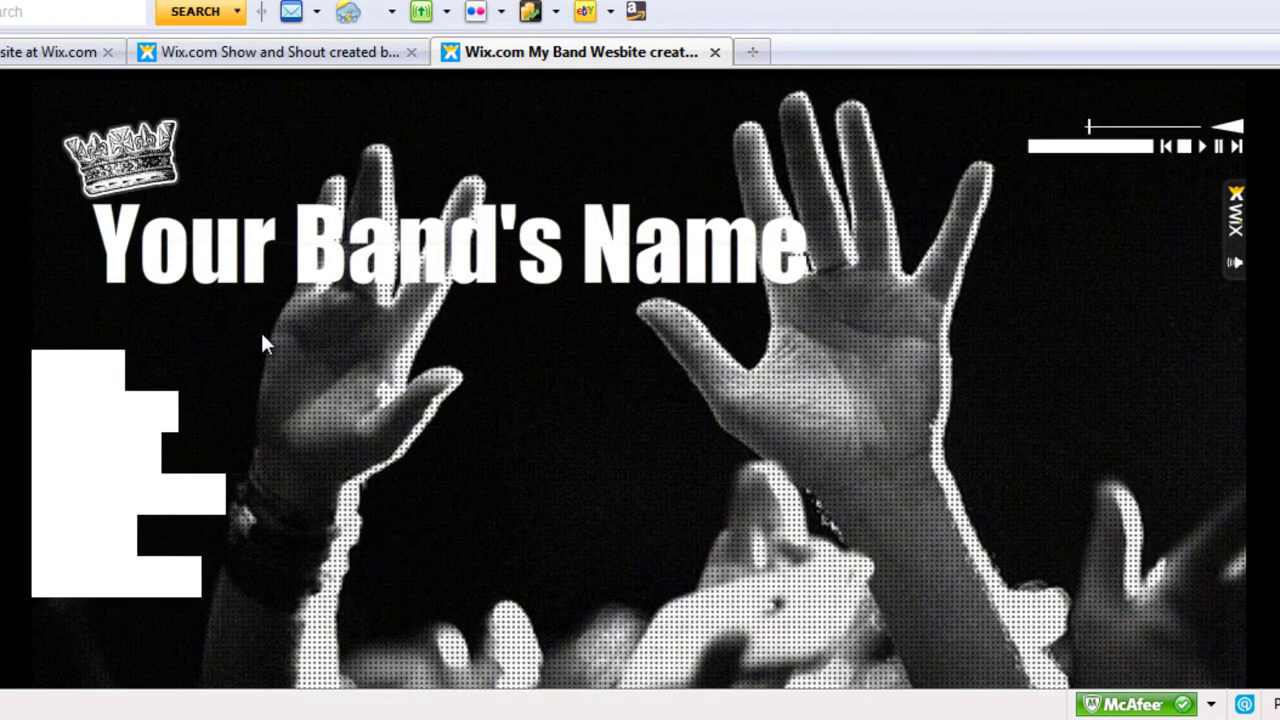
Step: Scroll the live band site down to the introduction paragraph
{"action": "scroll", "coordinate": [262, 343], "scroll_direction": "down", "scroll_amount": 1}
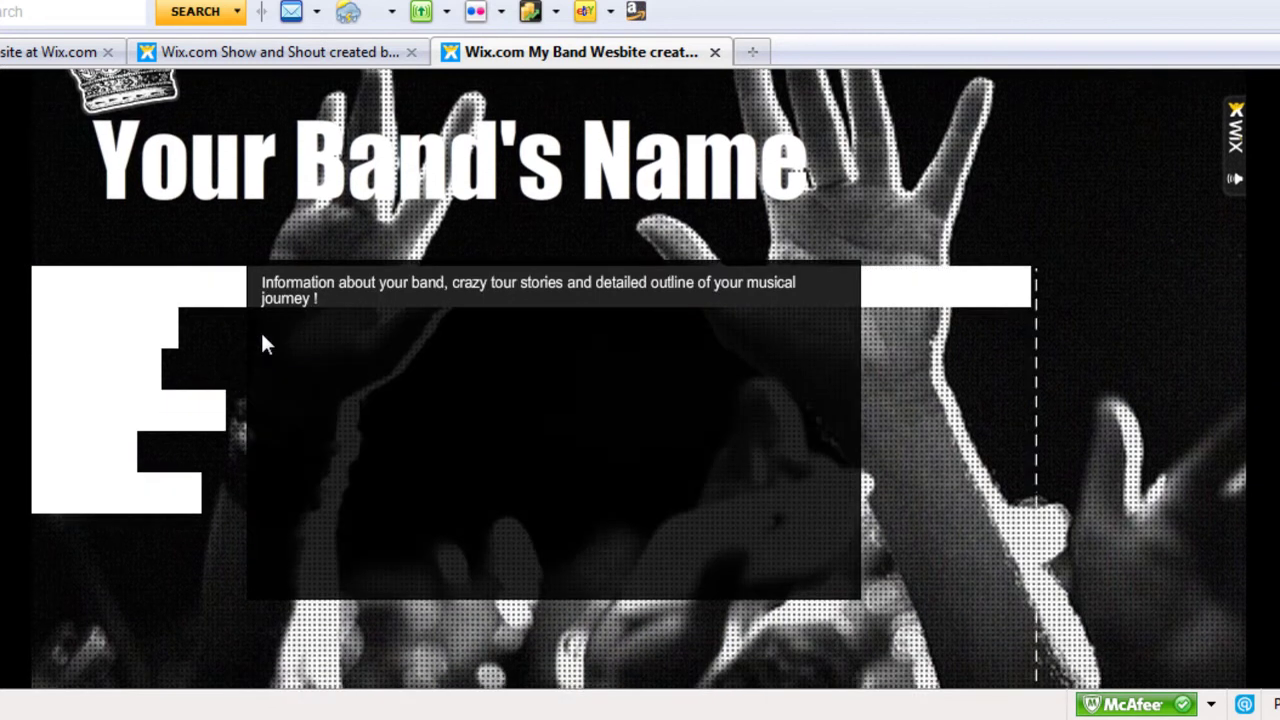